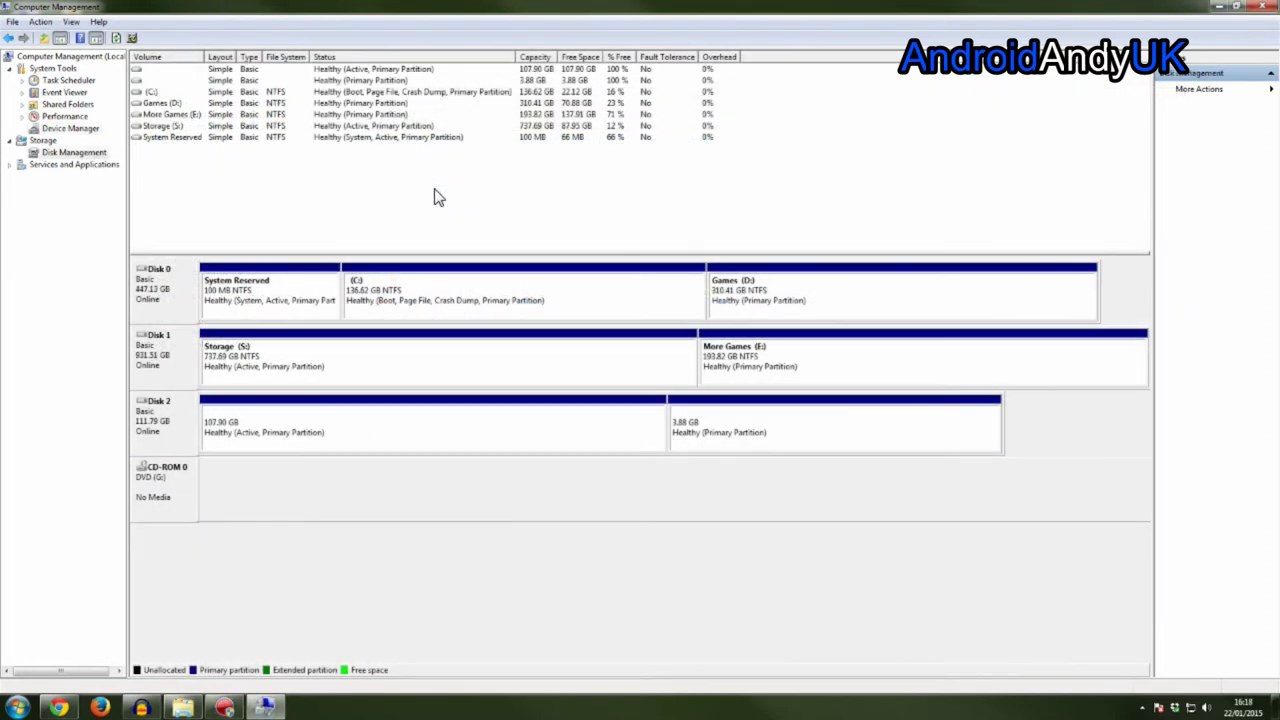
Delete the 107.90 GB active volume on Disk 2
{"action": "right_click", "coordinate": [140, 70]}
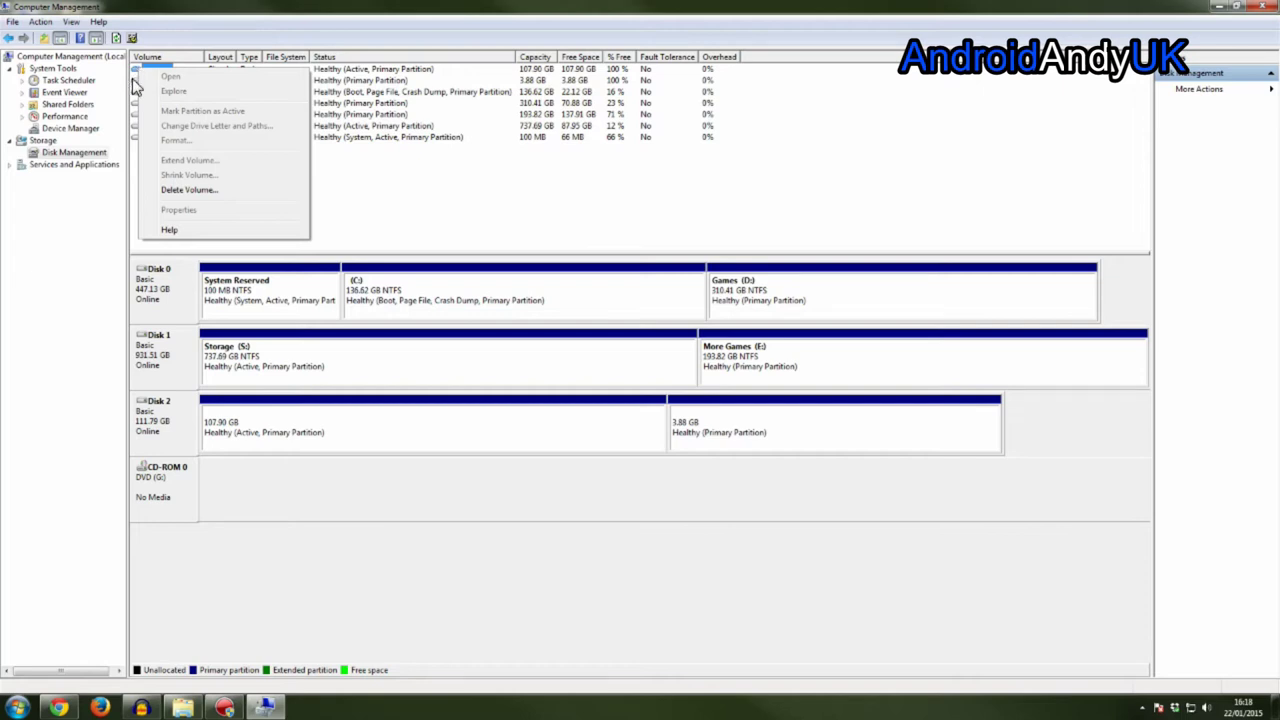
{"action": "left_click", "coordinate": [132, 78]}
{"action": "right_click", "coordinate": [132, 78]}
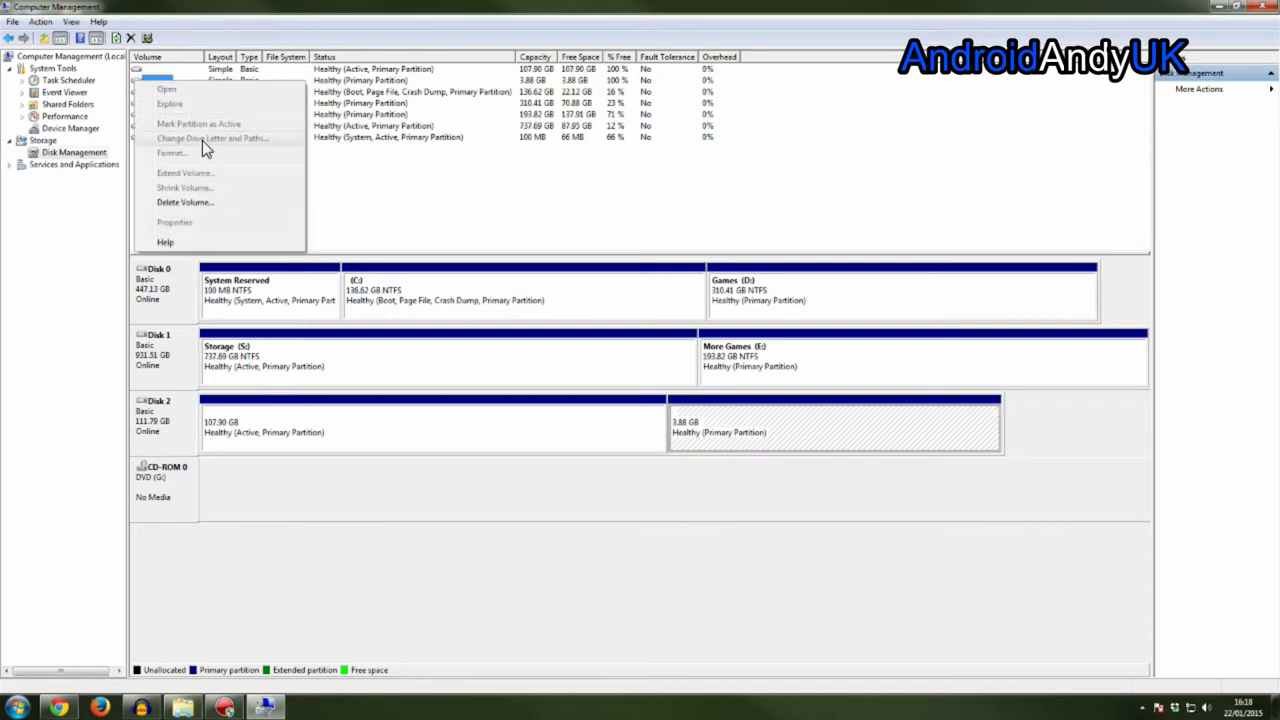
{"action": "left_click", "coordinate": [411, 211]}
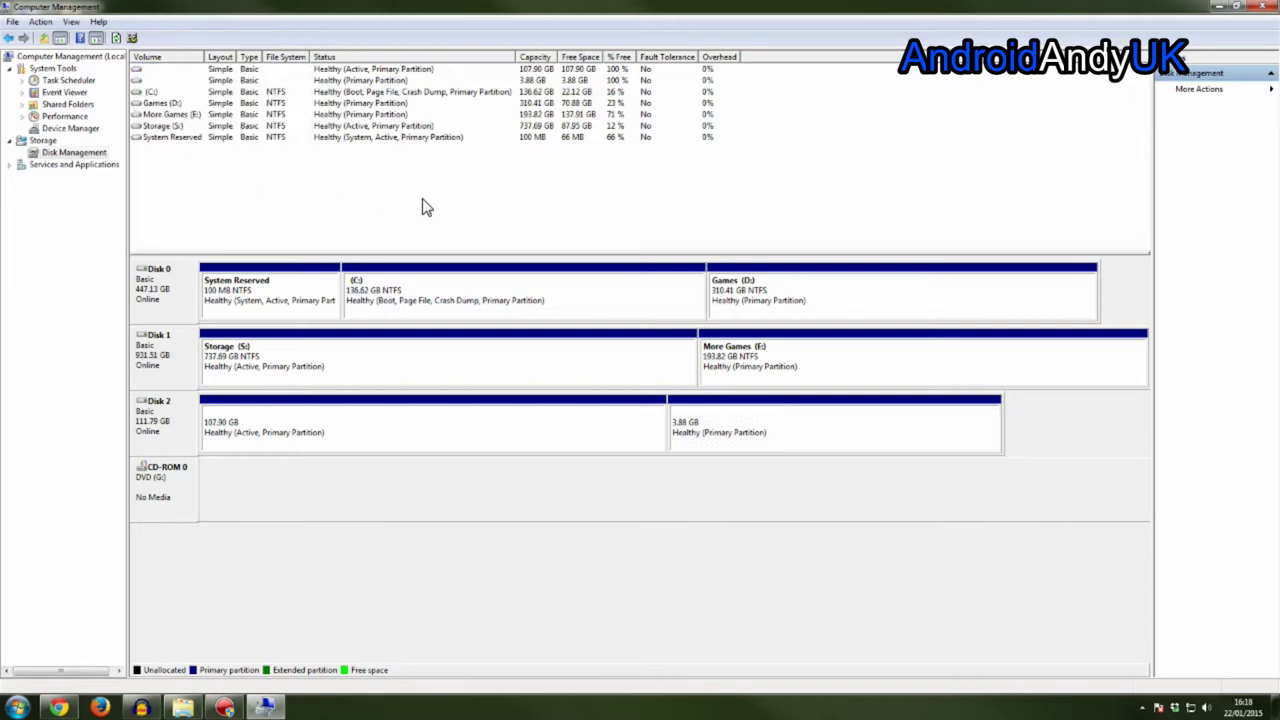
{"action": "right_click", "coordinate": [156, 78]}
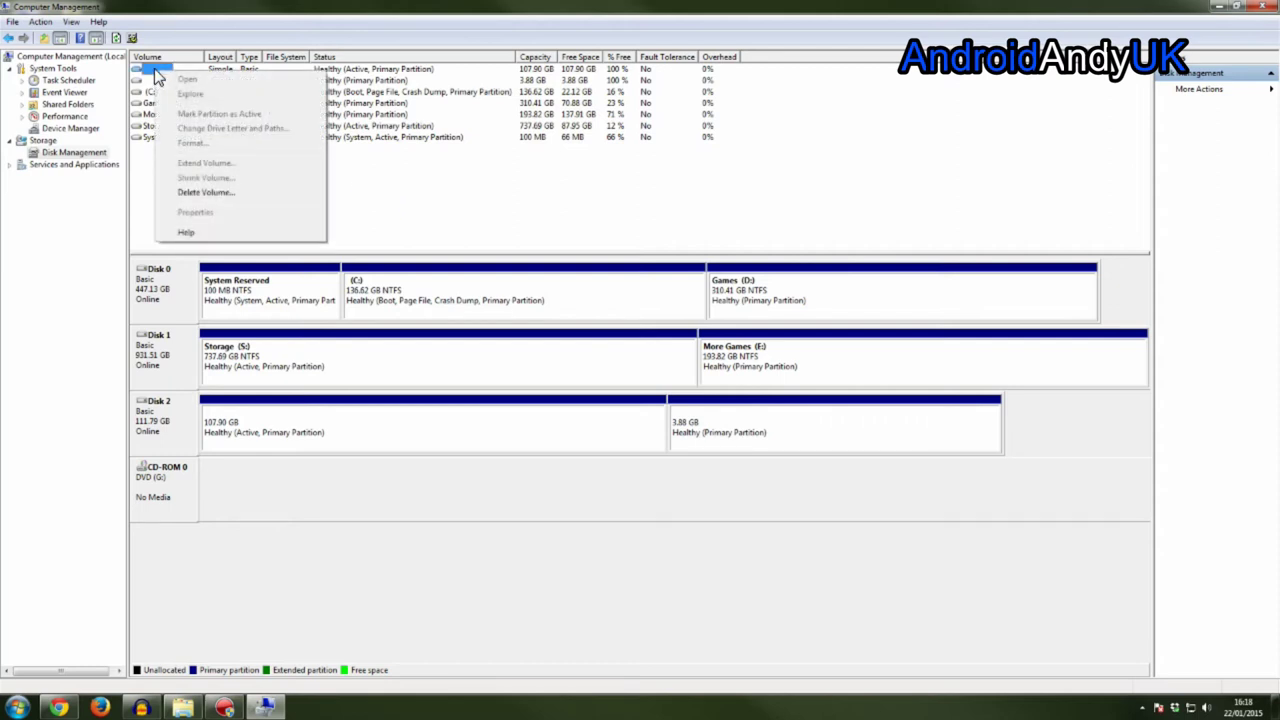
{"action": "left_click", "coordinate": [224, 191]}
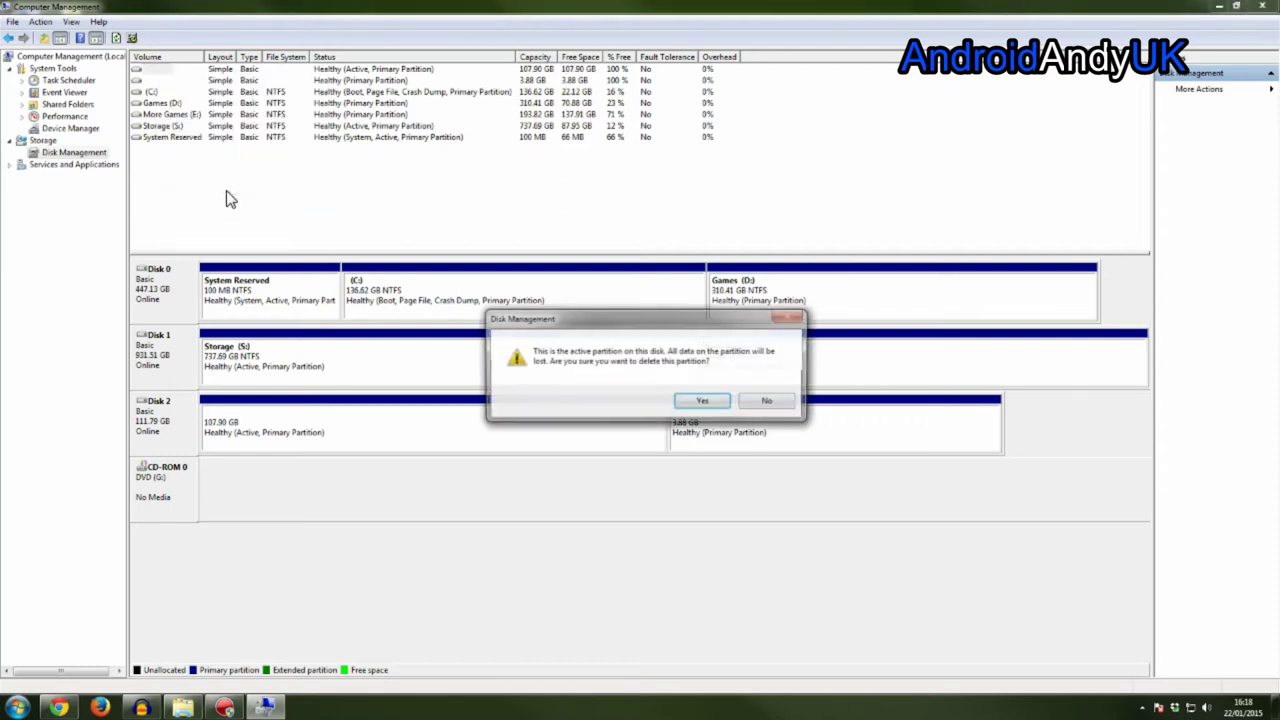
{"action": "left_click", "coordinate": [704, 402]}
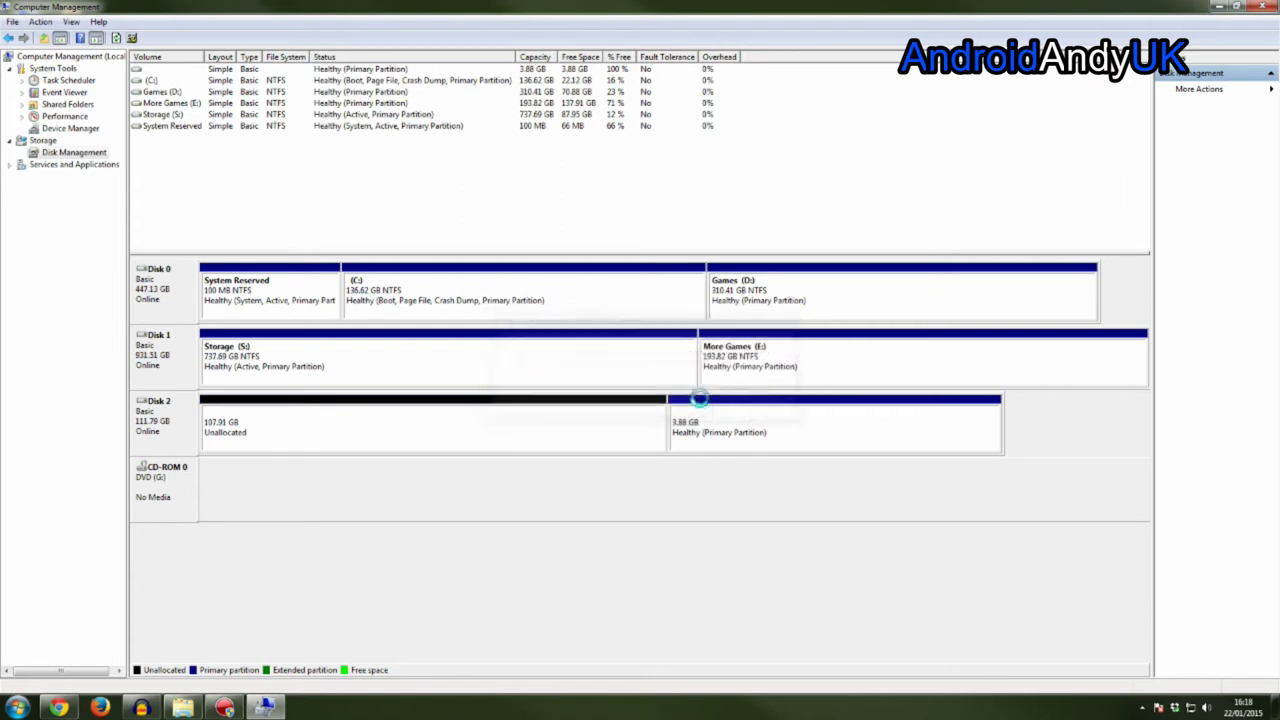
Delete the 3.88 GB volume and its remaining partition so Disk 2 is fully unallocated
{"action": "right_click", "coordinate": [146, 70]}
{"action": "left_click", "coordinate": [194, 190]}
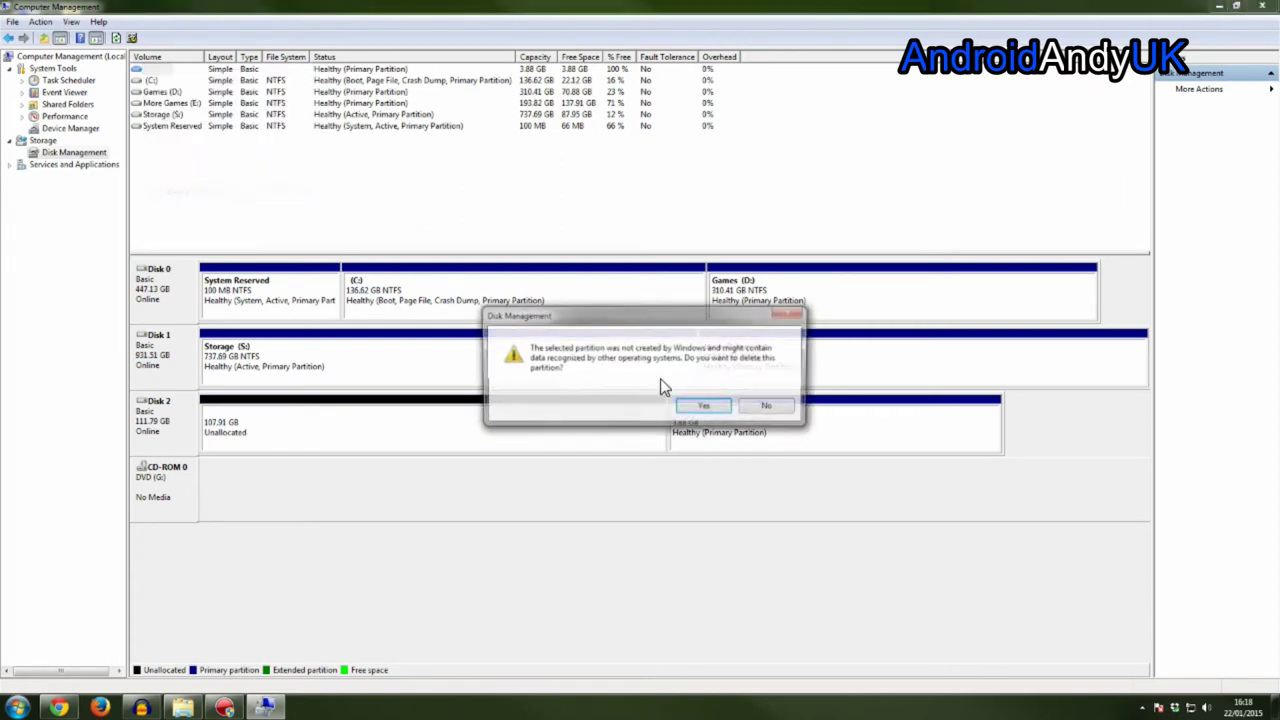
{"action": "left_click", "coordinate": [704, 406]}
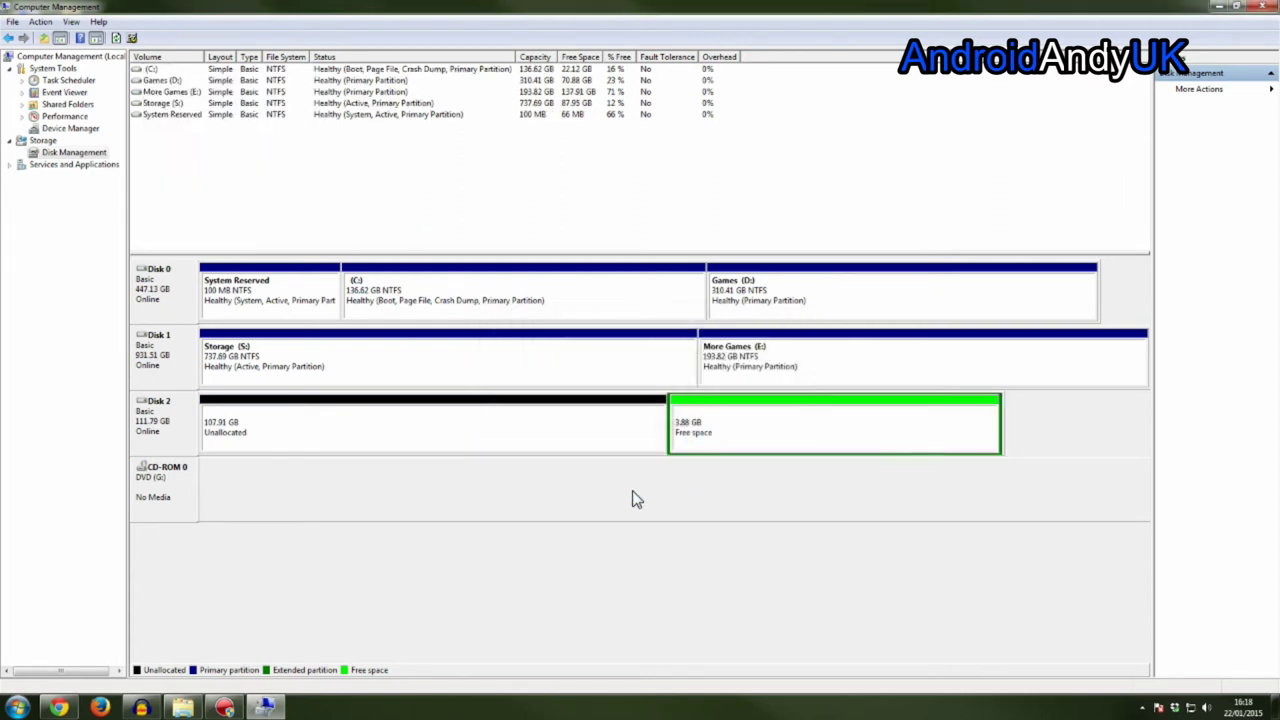
{"action": "right_click", "coordinate": [518, 430]}
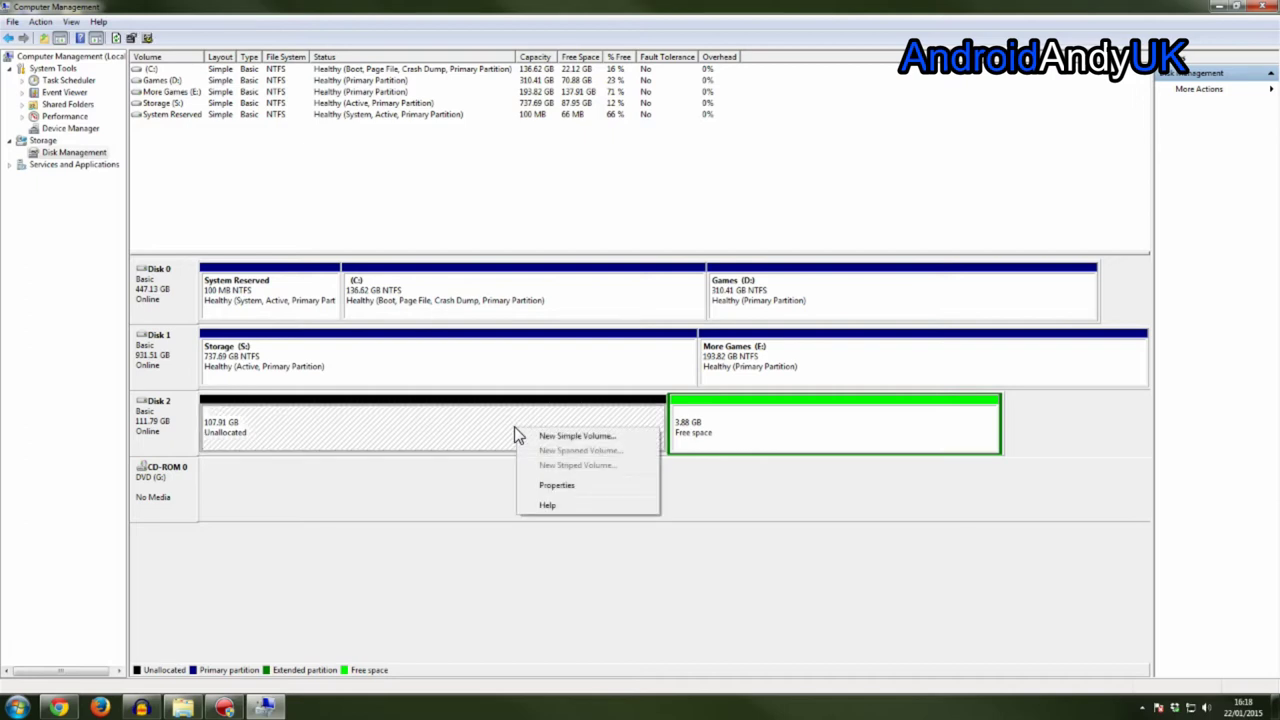
{"action": "left_click", "coordinate": [709, 434]}
{"action": "right_click", "coordinate": [709, 434]}
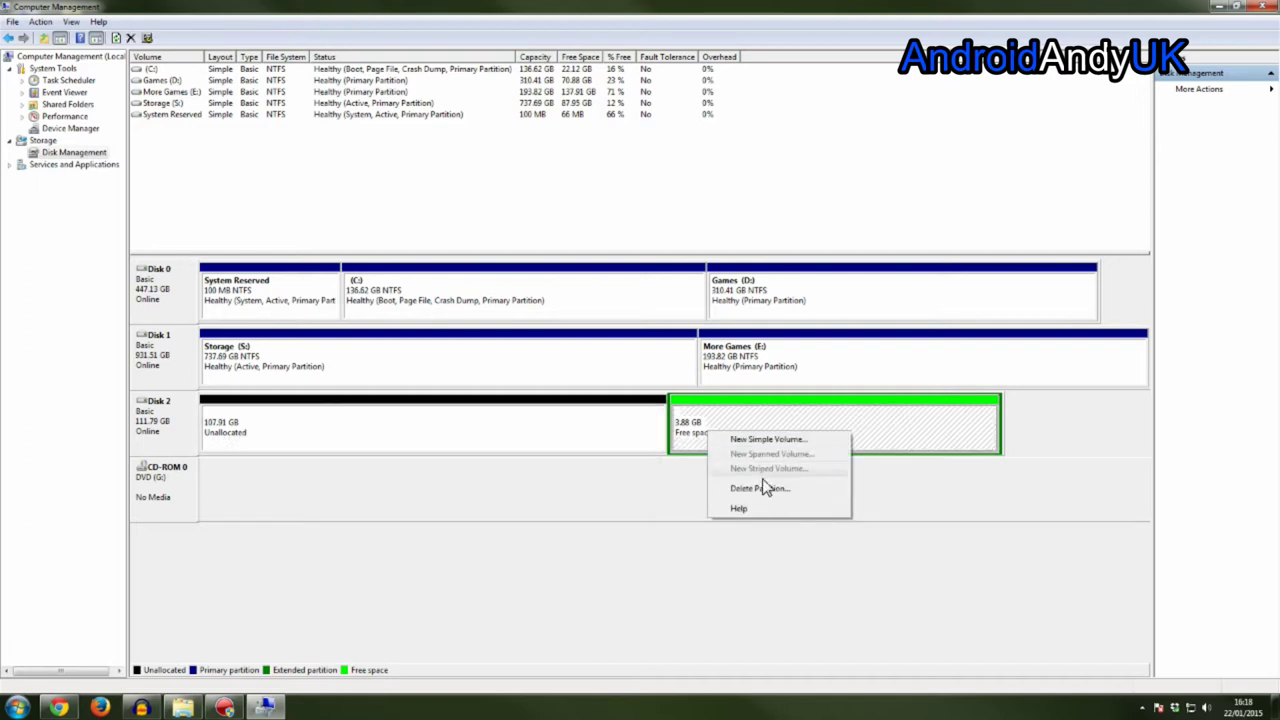
{"action": "left_click", "coordinate": [763, 489]}
{"action": "left_click", "coordinate": [698, 401]}
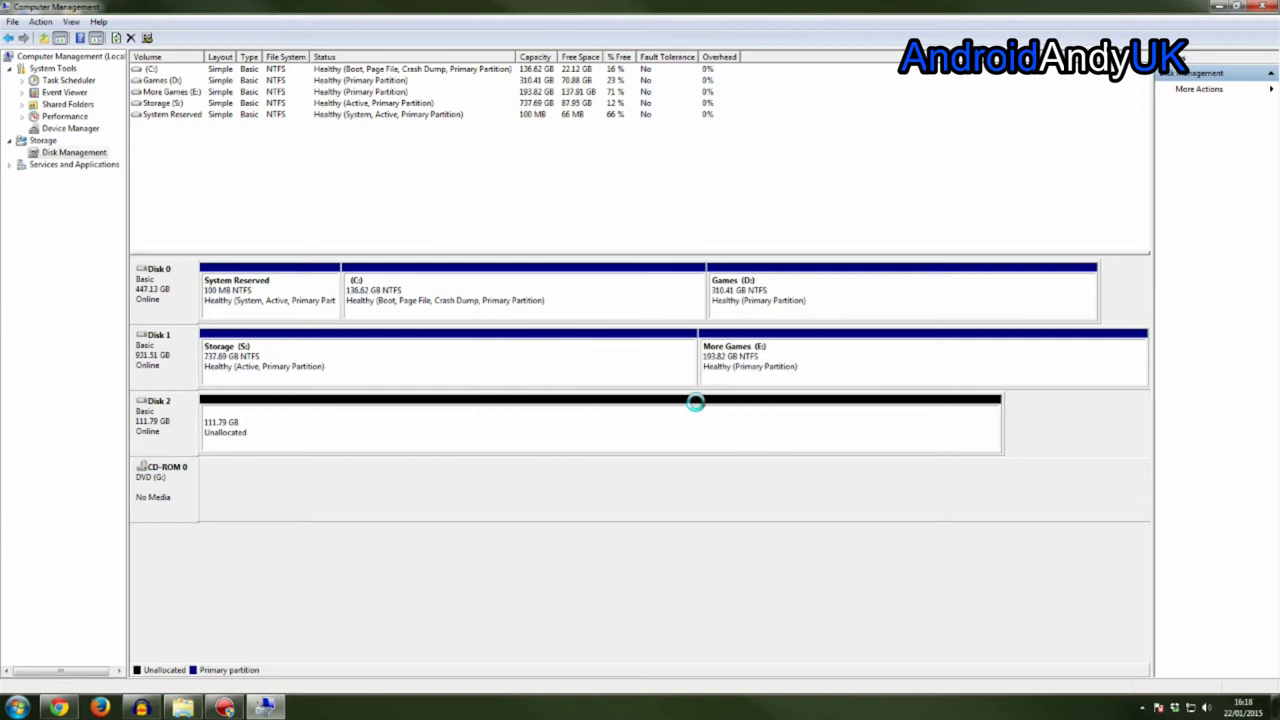
Create a new simple volume using the full 114471 MB with drive letter T
{"action": "right_click", "coordinate": [514, 431]}
{"action": "left_click", "coordinate": [548, 434]}
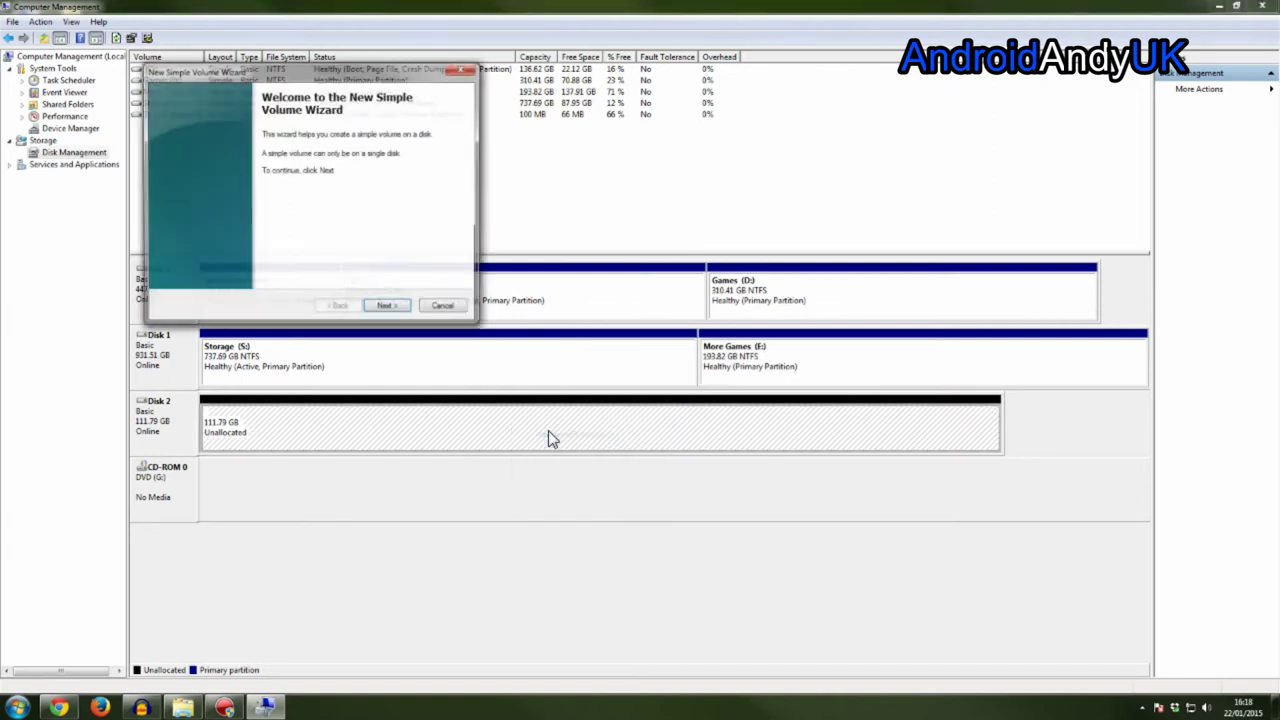
{"action": "left_click", "coordinate": [388, 309]}
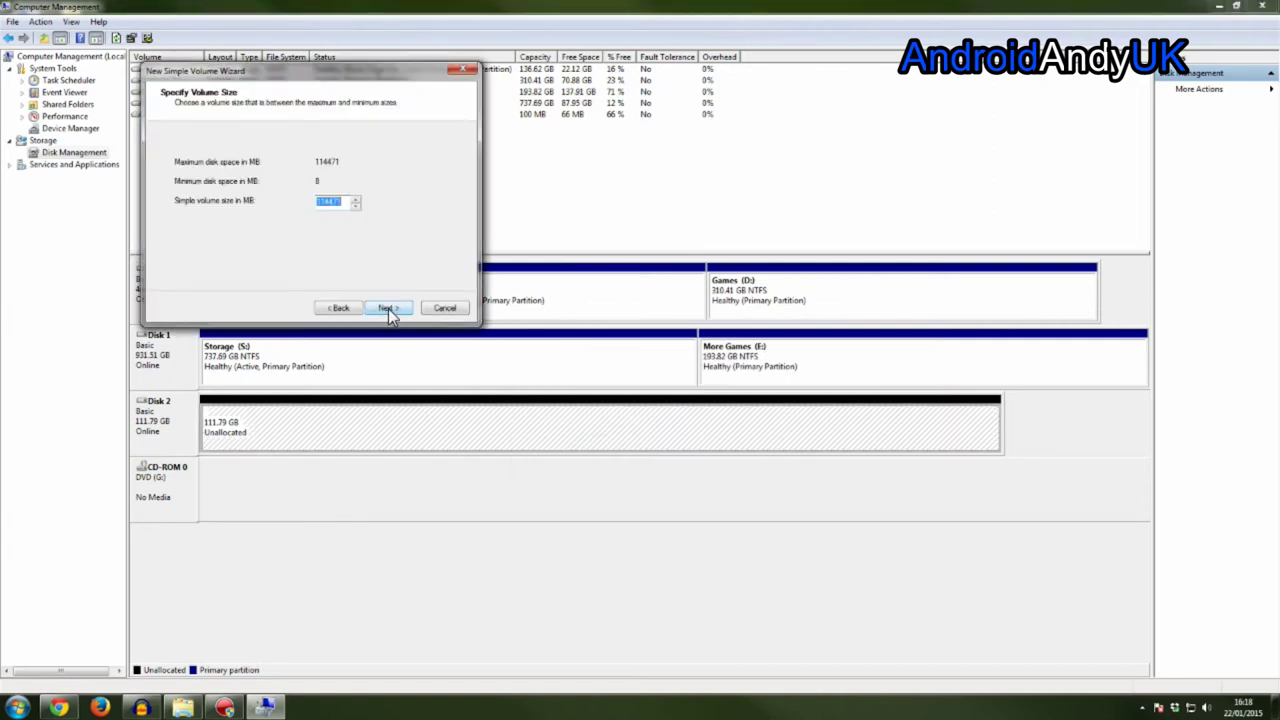
{"action": "left_click", "coordinate": [390, 308]}
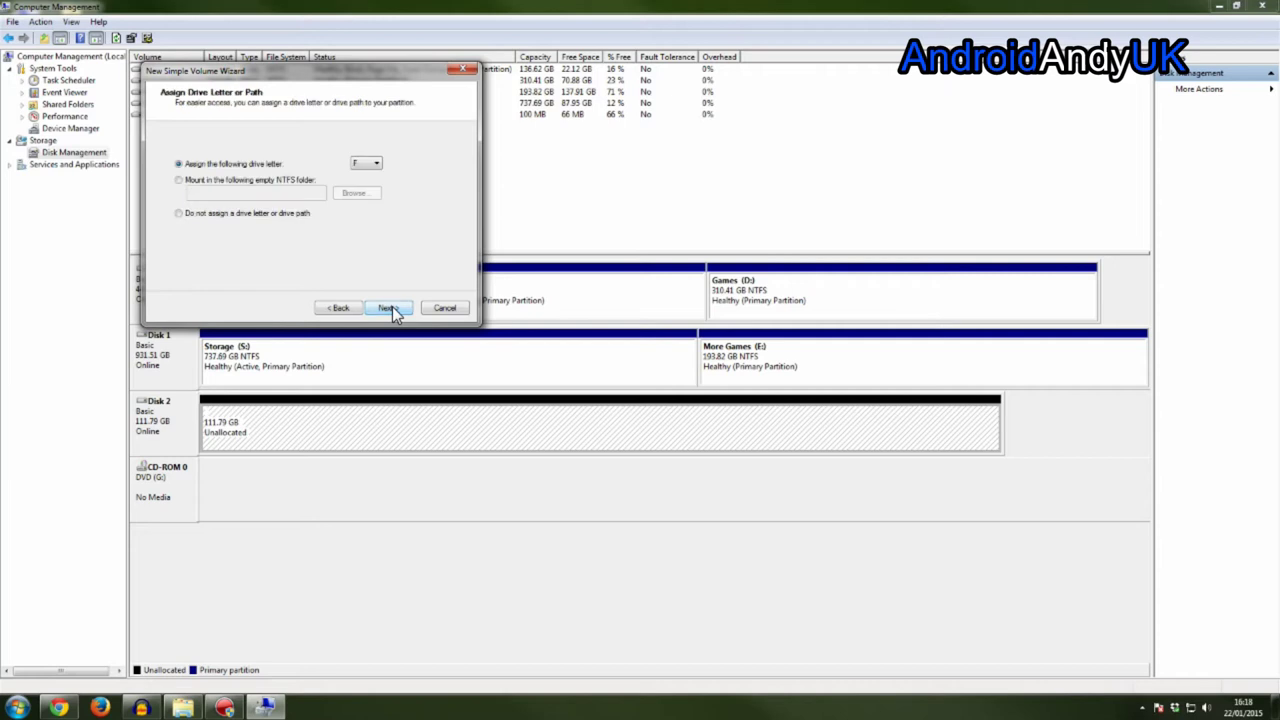
{"action": "left_click", "coordinate": [377, 163]}
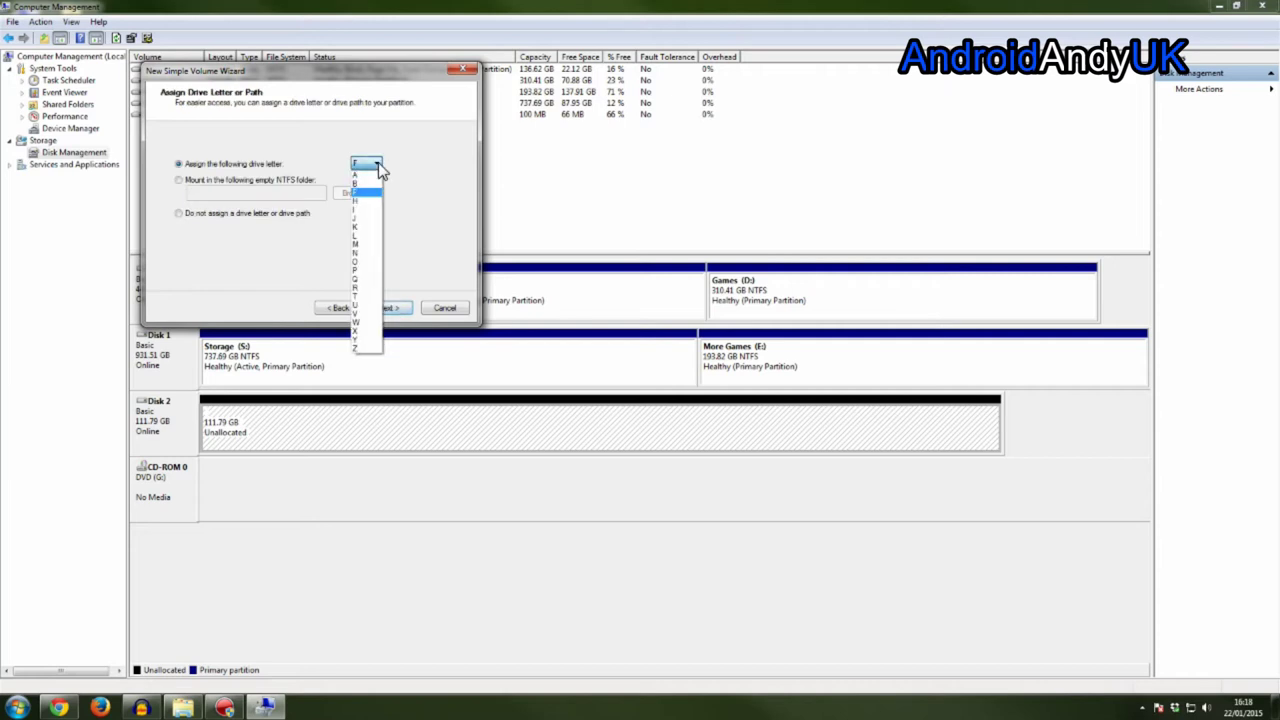
{"action": "left_click", "coordinate": [364, 296]}
{"action": "left_click", "coordinate": [385, 307]}
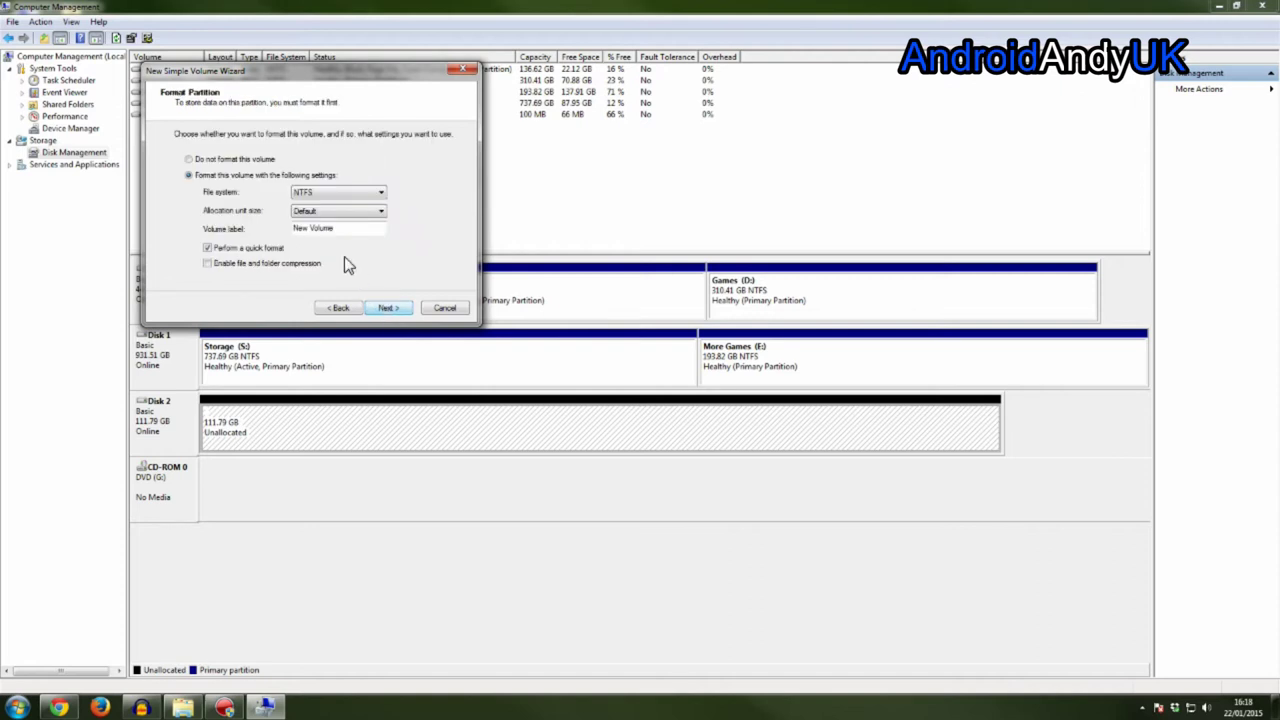
Label the volume 'Inateck' and format it as NTFS
{"action": "left_click_drag", "start_coordinate": [345, 228], "coordinate": [290, 228]}
{"action": "type", "text": "Ins"}
{"action": "left_click", "coordinate": [384, 307]}
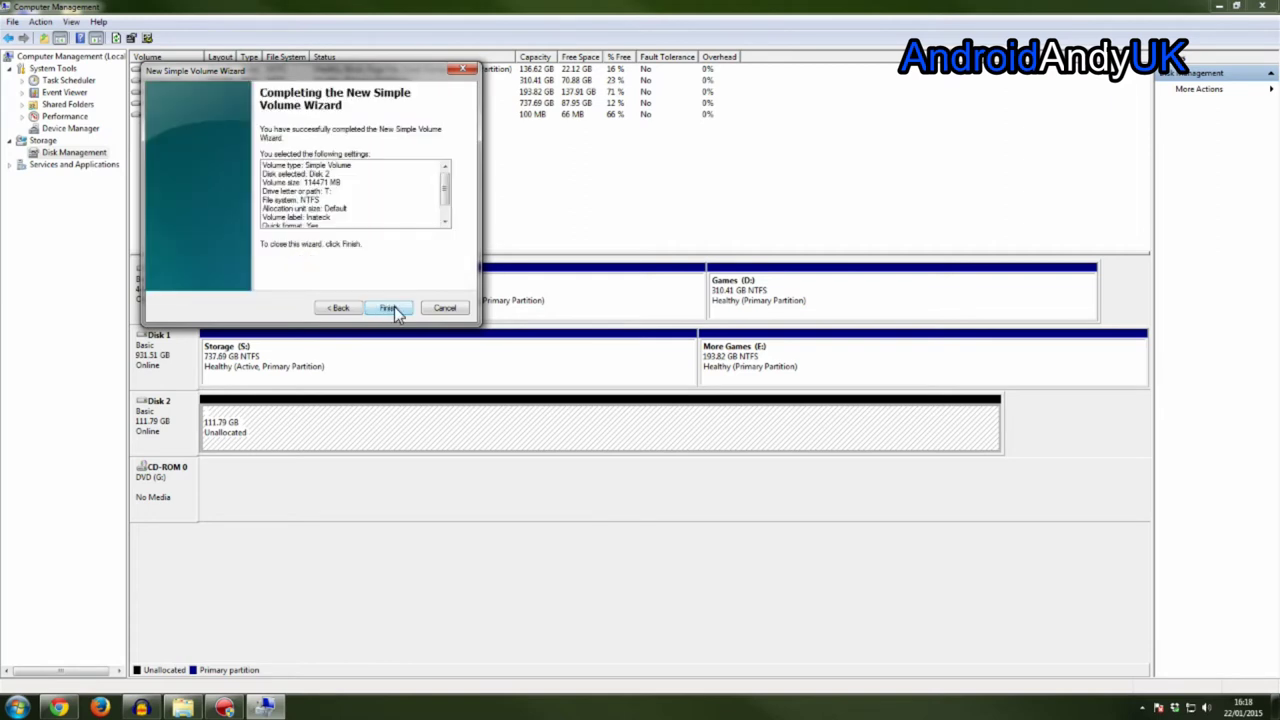
{"action": "left_click", "coordinate": [394, 307]}
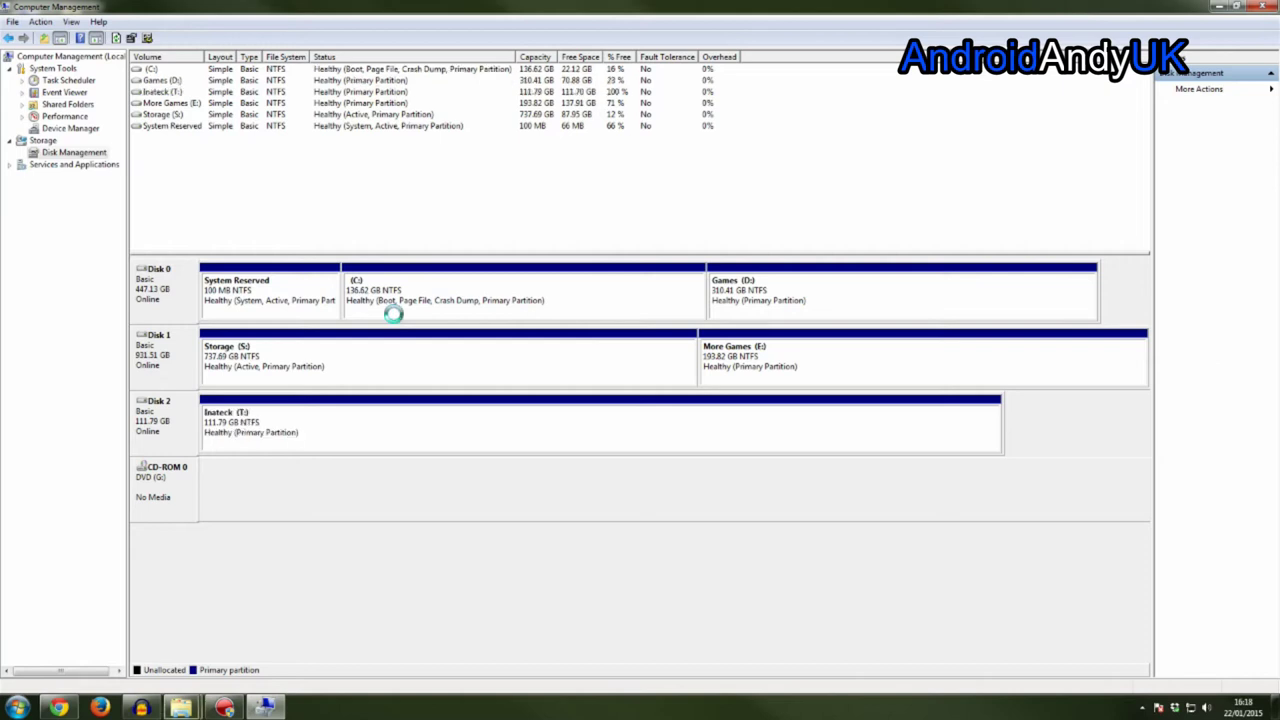
In Explorer, create an empty text file named test.txt on the Inateck (T:) drive
{"action": "key", "text": "alt+Tab"}
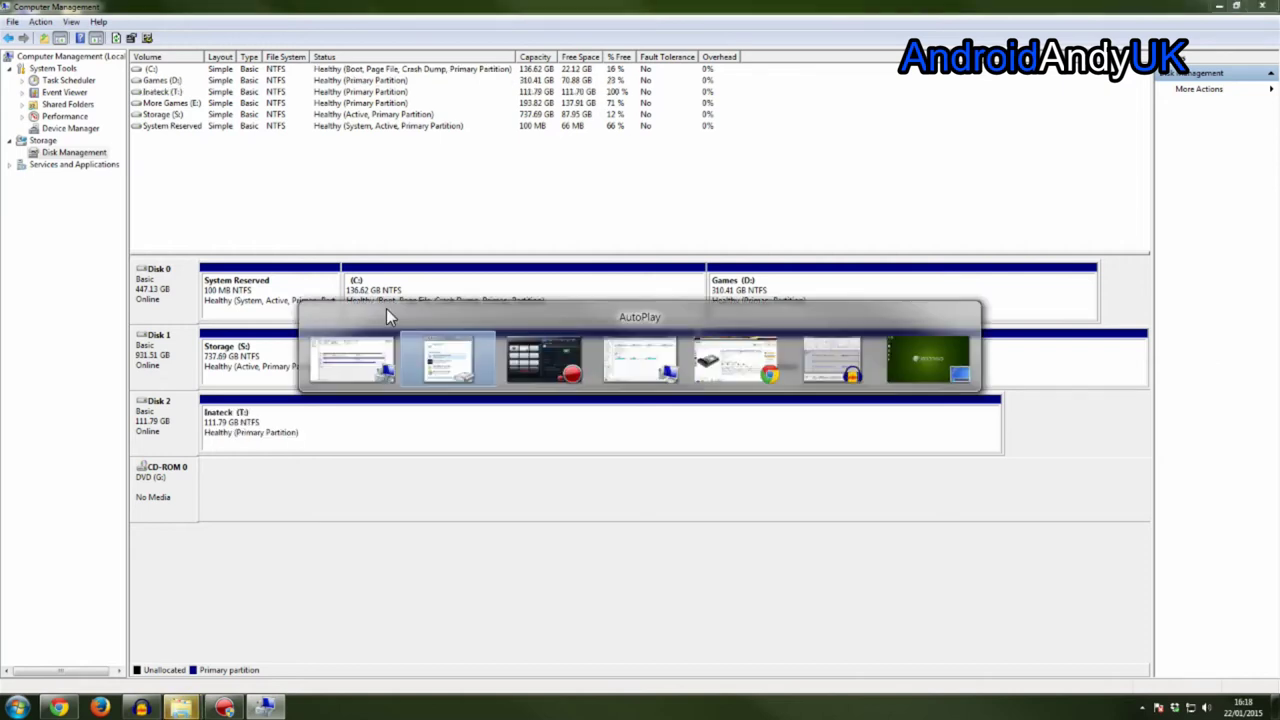
{"action": "key", "text": "Tab"}
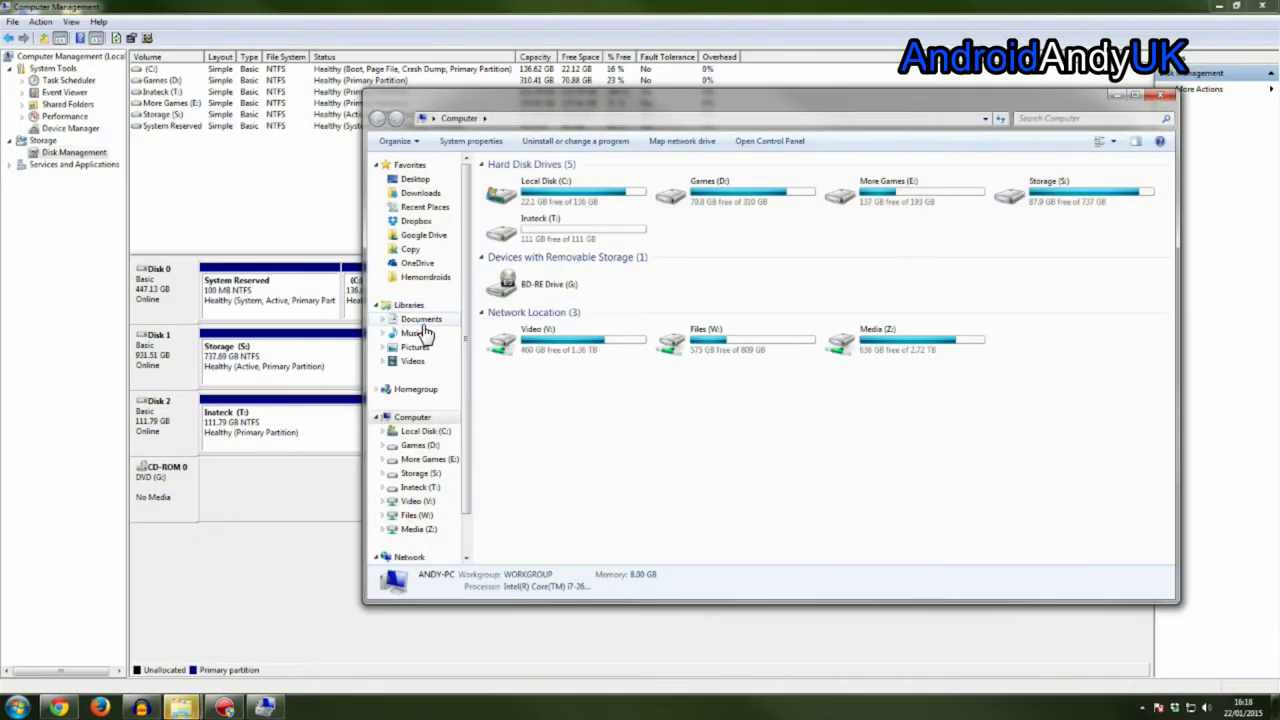
{"action": "double_click", "coordinate": [560, 234]}
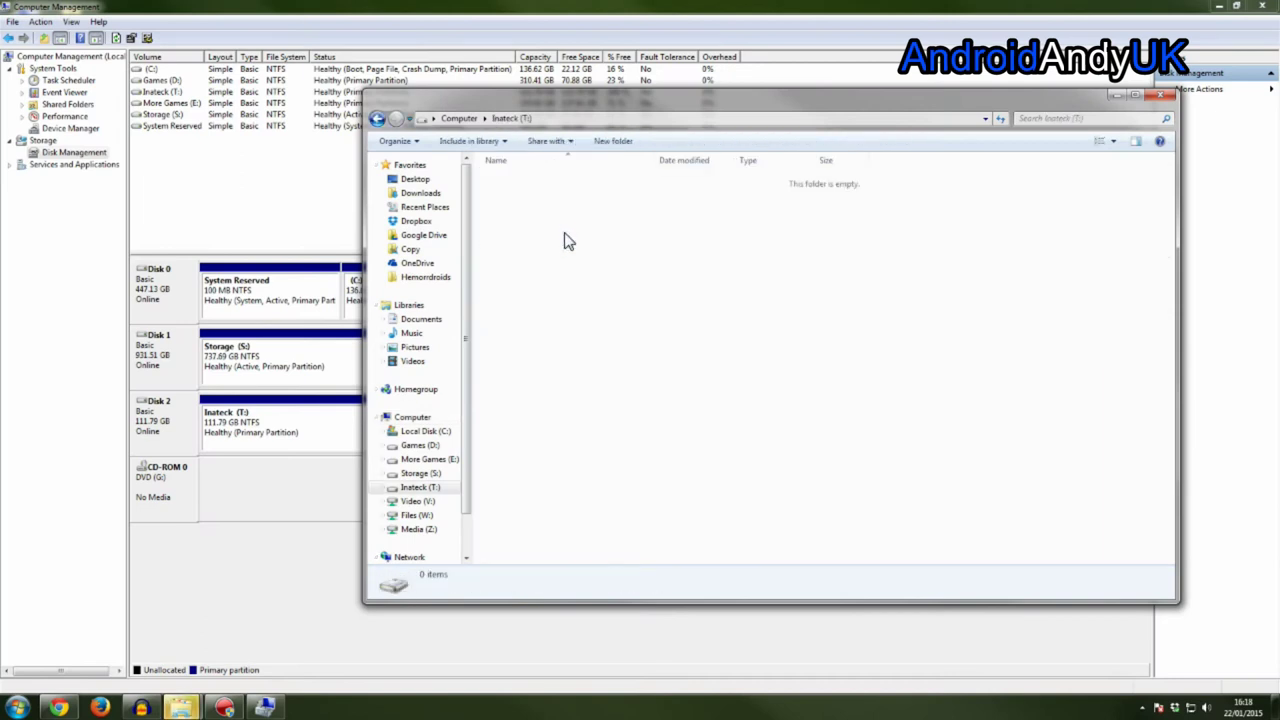
{"action": "right_click", "coordinate": [590, 288]}
{"action": "mouse_move", "coordinate": [710, 470]}
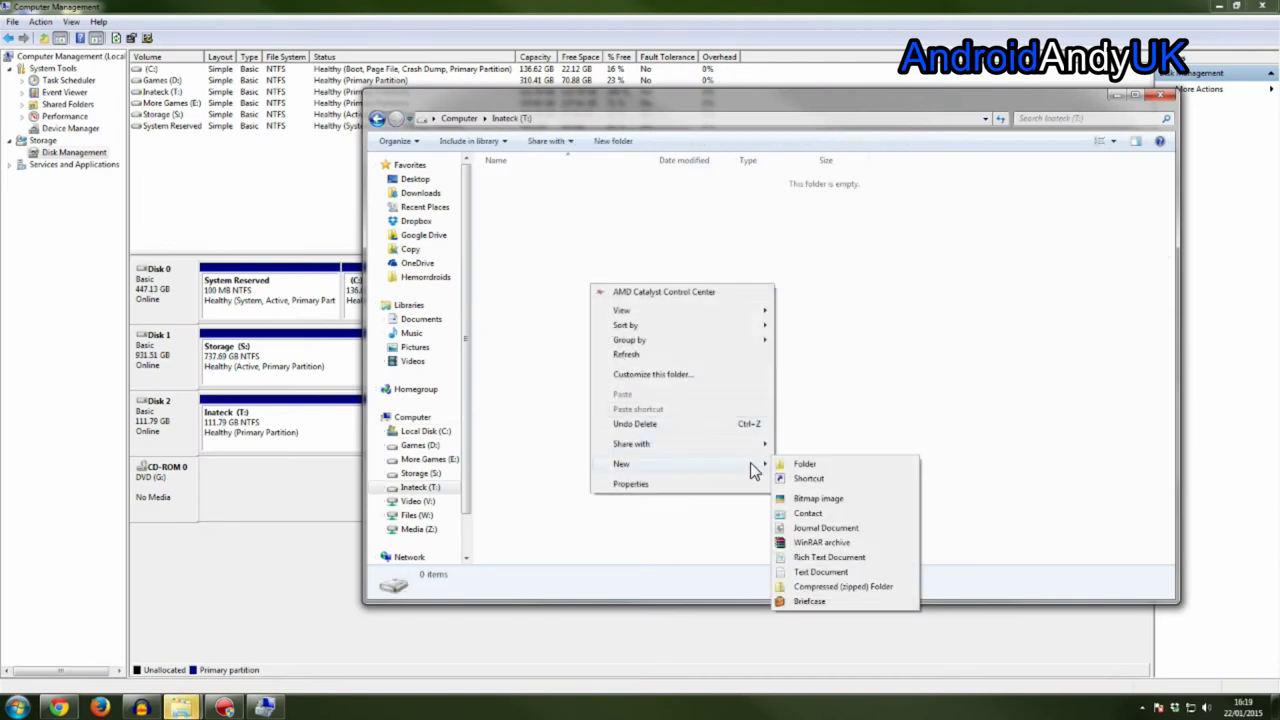
{"action": "left_click", "coordinate": [823, 570]}
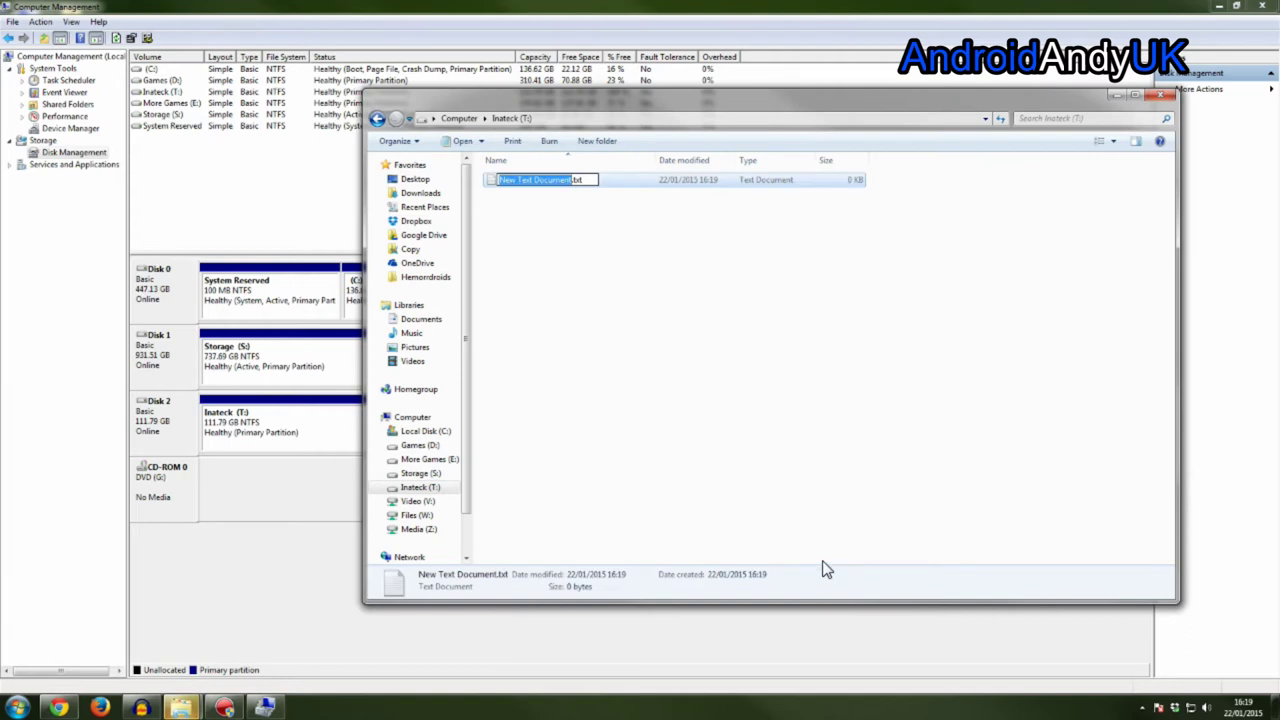
{"action": "type", "text": "test"}
{"action": "key", "text": "Return"}
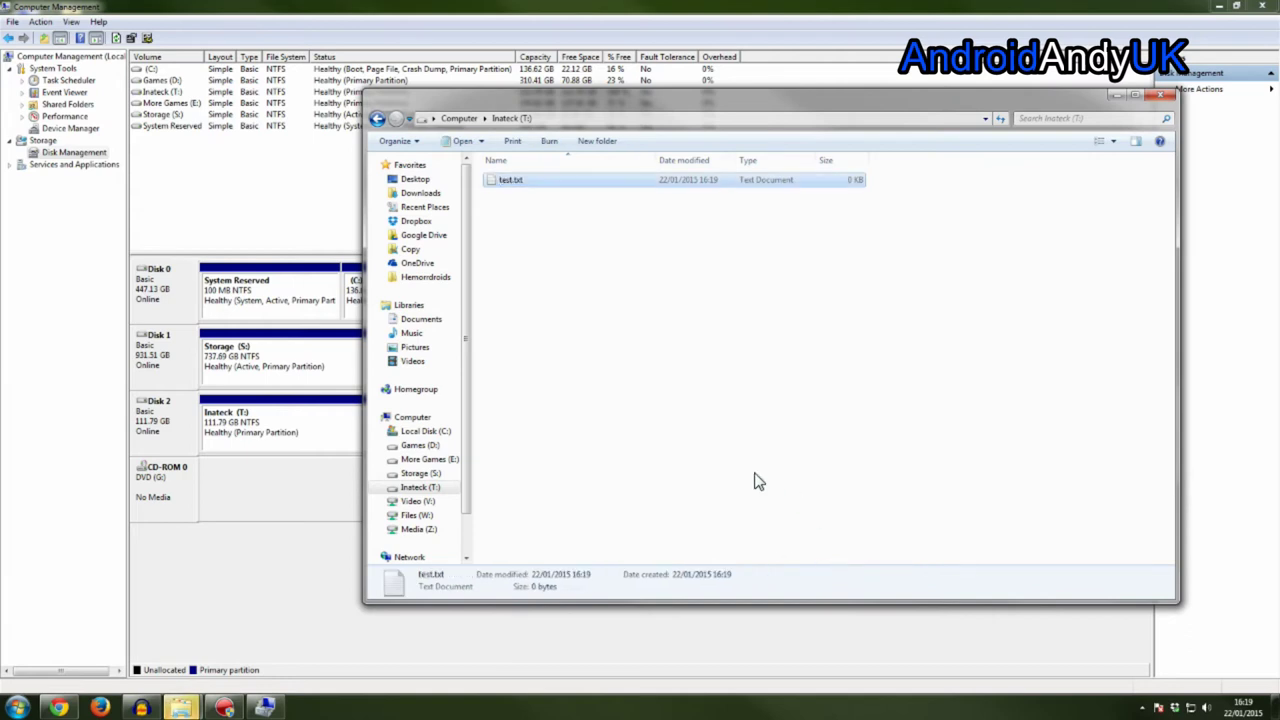
{"action": "left_click", "coordinate": [658, 397]}
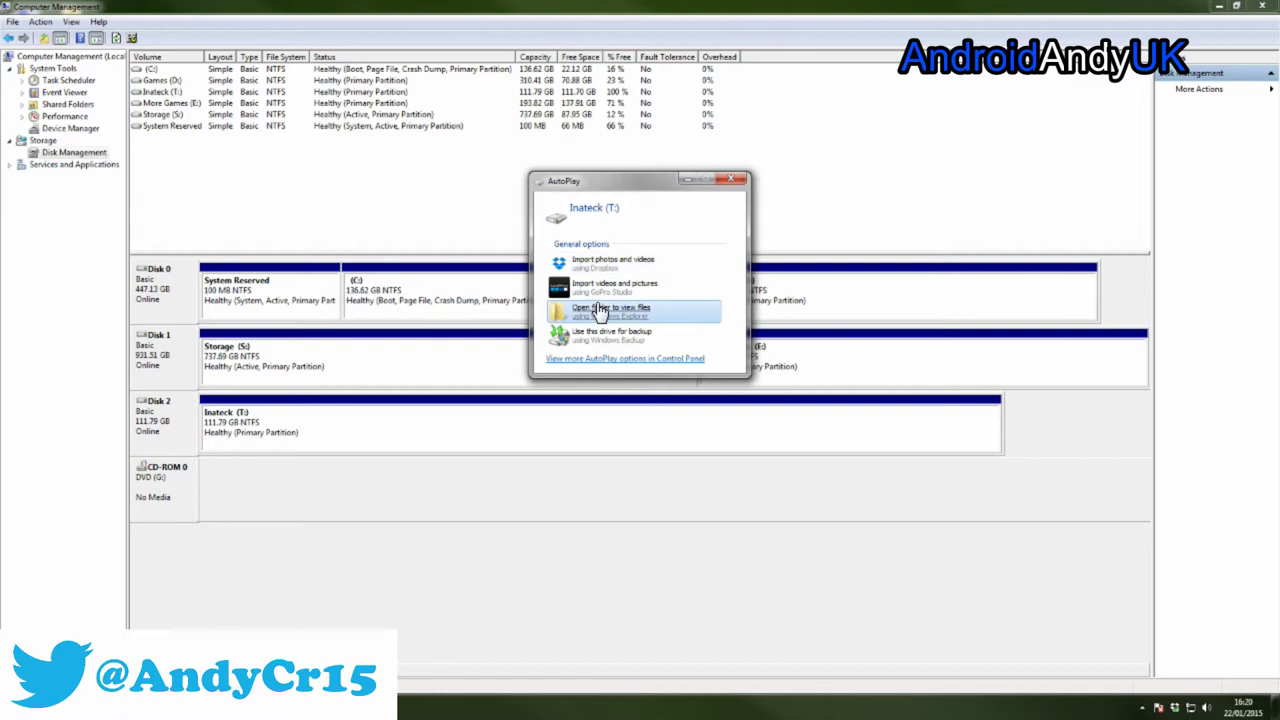
Open the reconnected Inateck (T:) drive from AutoPlay to view its files
{"action": "left_click", "coordinate": [597, 312]}
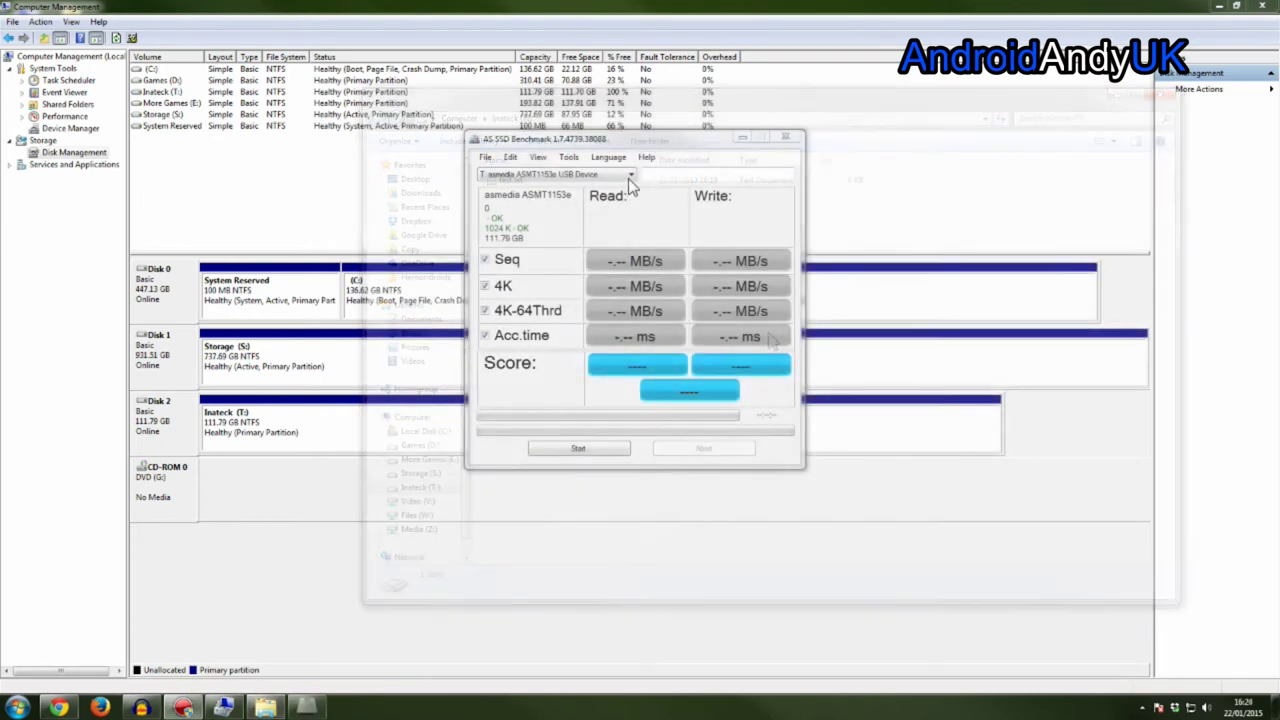
Benchmark the T: asmedia ASMT1153e USB drive (17 read, 18 write, 46 total), then start another run
{"action": "left_click", "coordinate": [630, 177]}
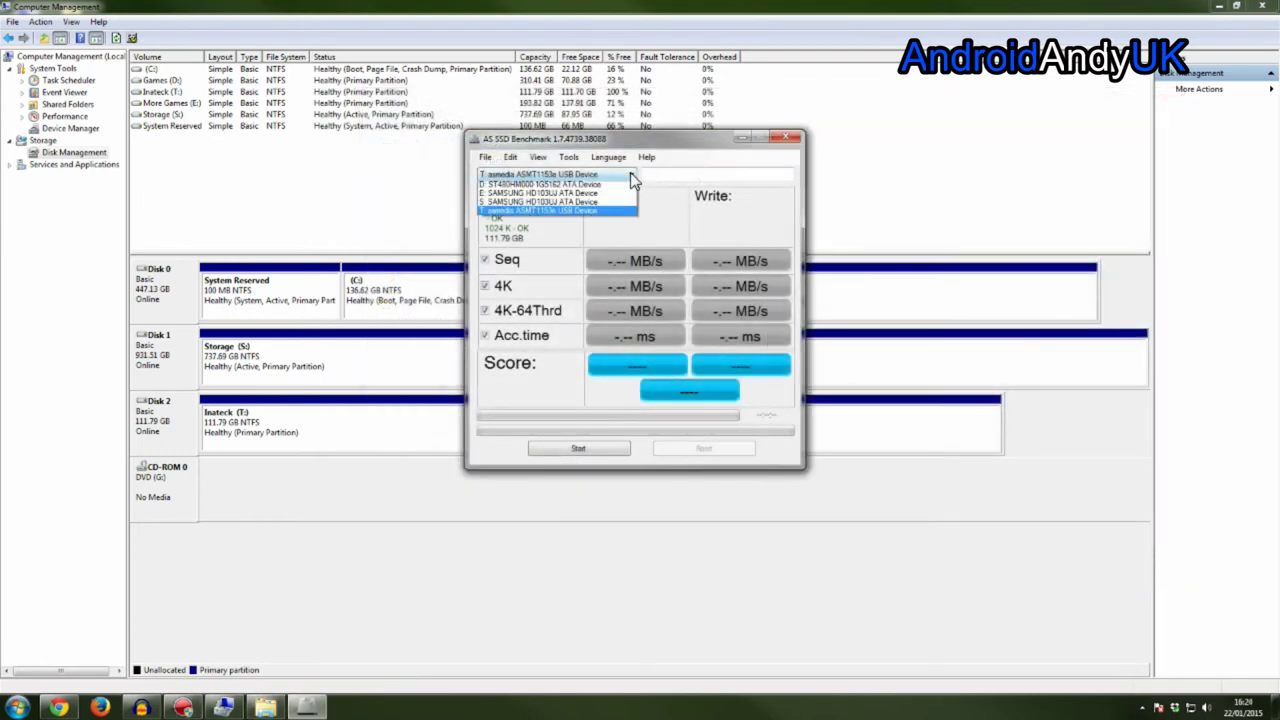
{"action": "left_click", "coordinate": [586, 210]}
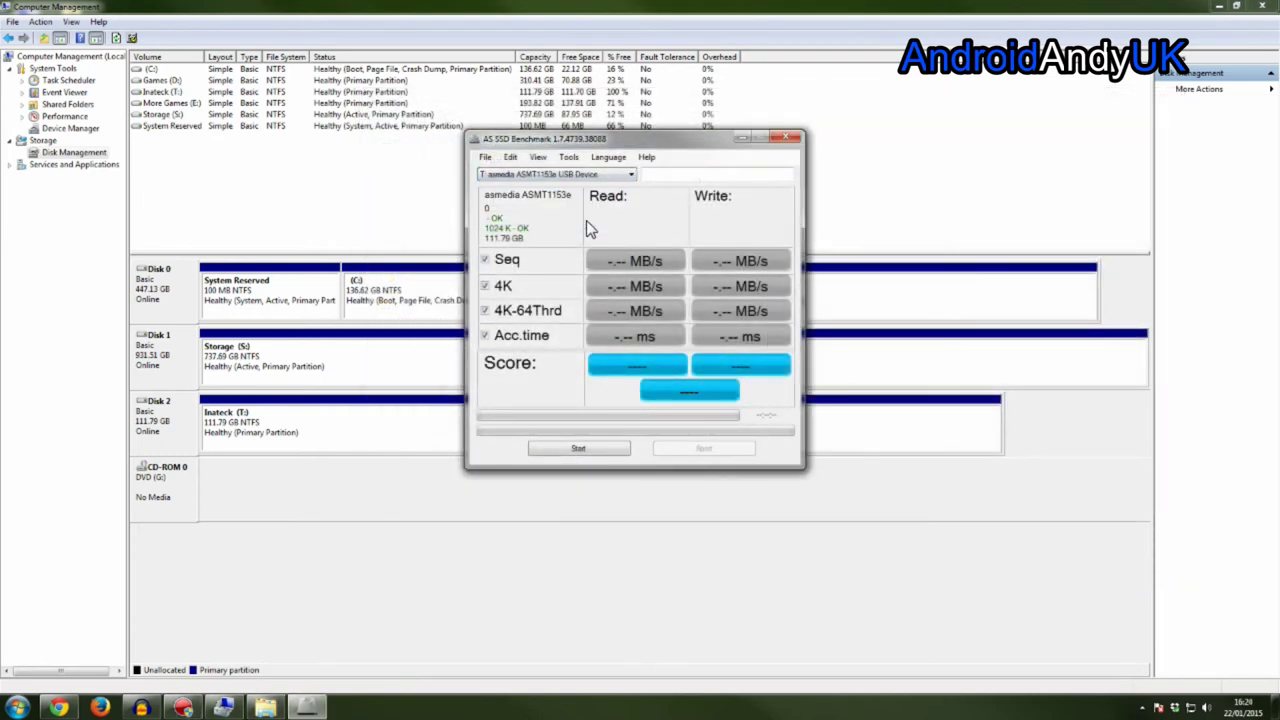
{"action": "left_click", "coordinate": [580, 448]}
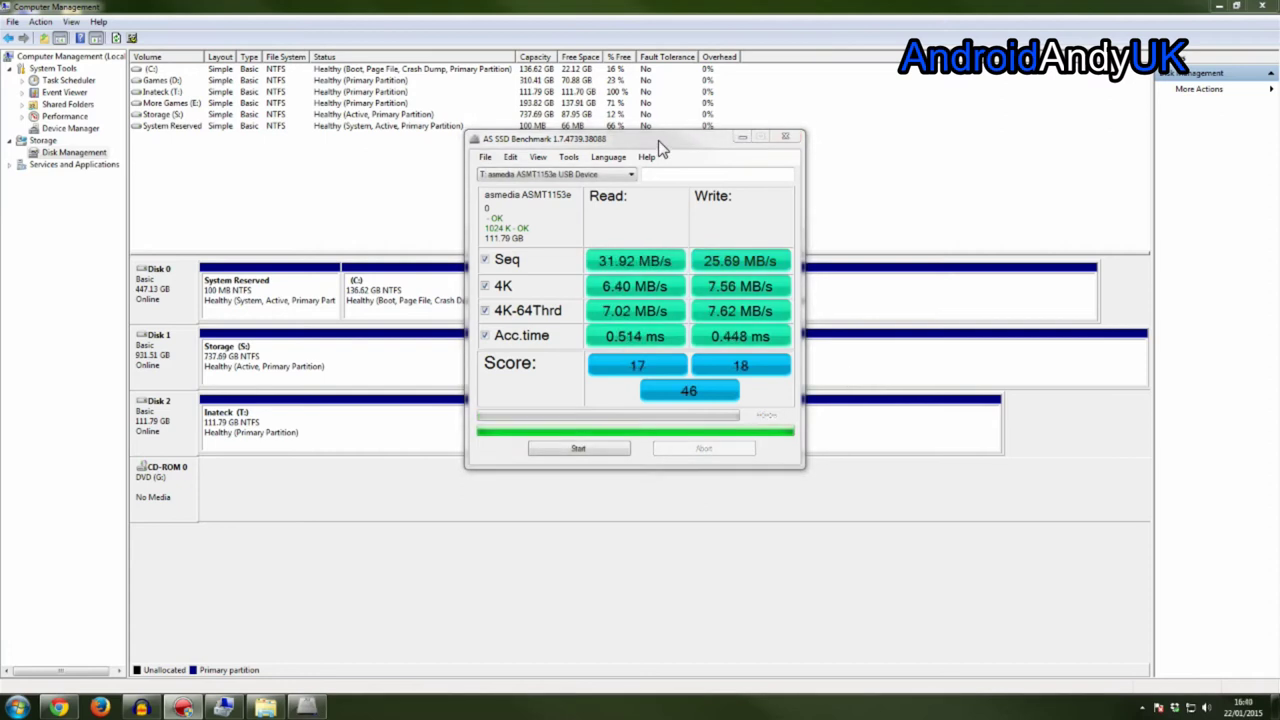
{"action": "left_click", "coordinate": [658, 148]}
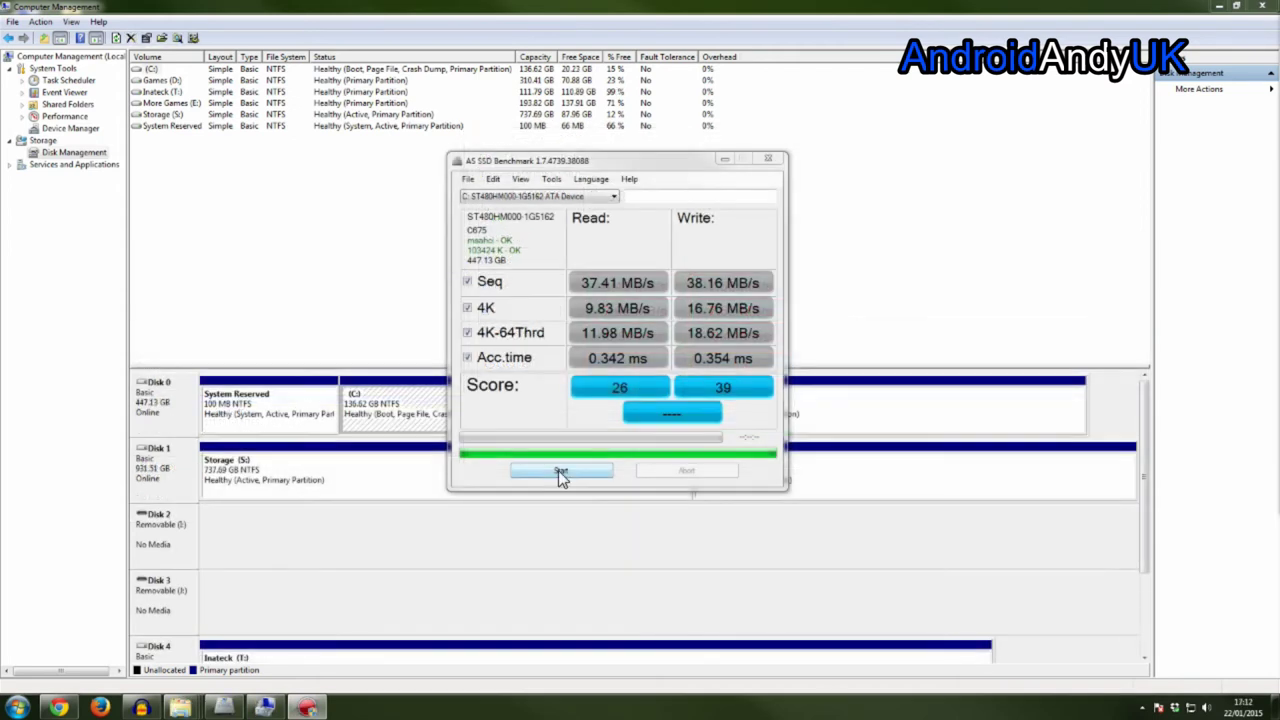
{"action": "left_click", "coordinate": [560, 471]}
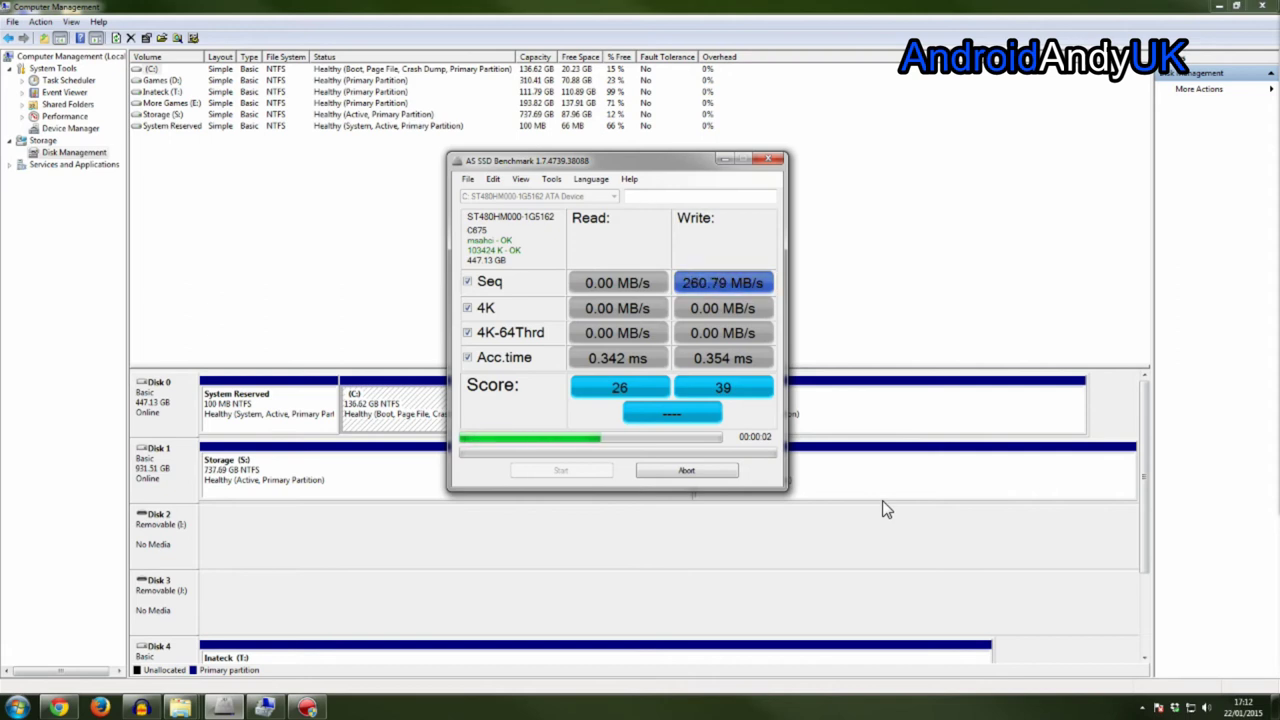
Abort the C: benchmark and re-run the test on the T: asmedia ASMT1153e USB drive
{"action": "left_click", "coordinate": [698, 472]}
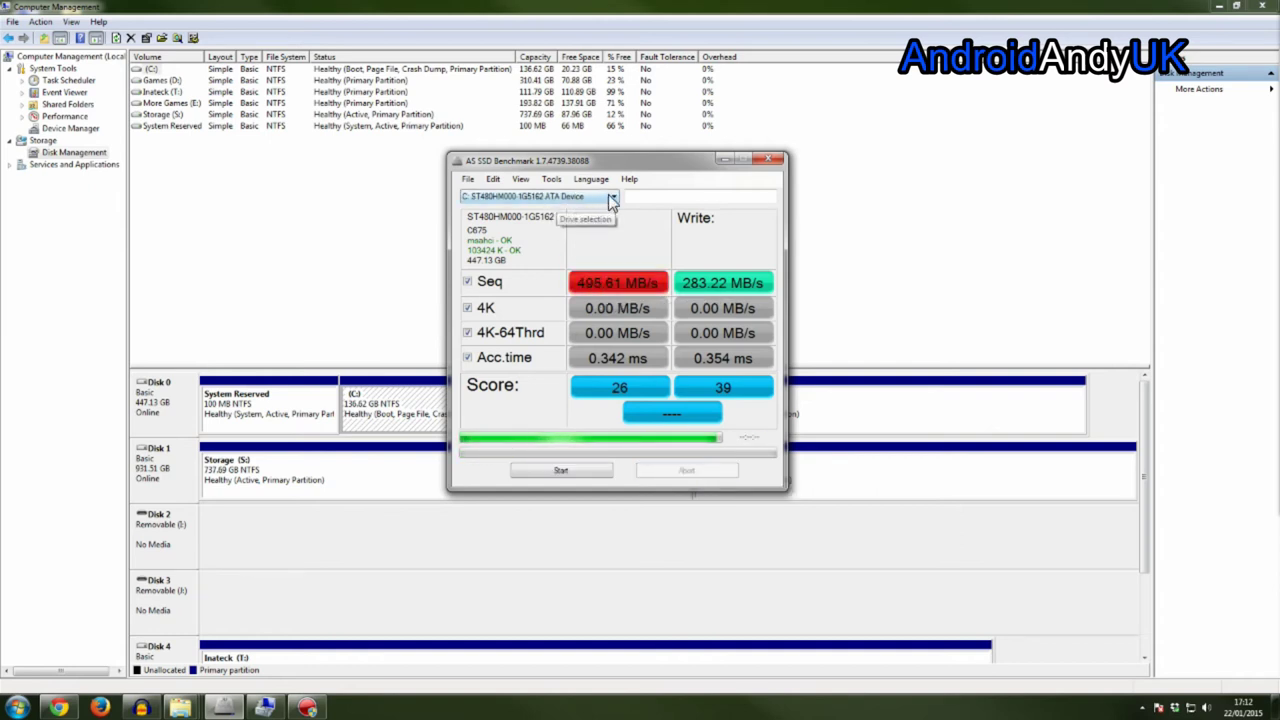
{"action": "left_click", "coordinate": [605, 196]}
{"action": "left_click", "coordinate": [509, 245]}
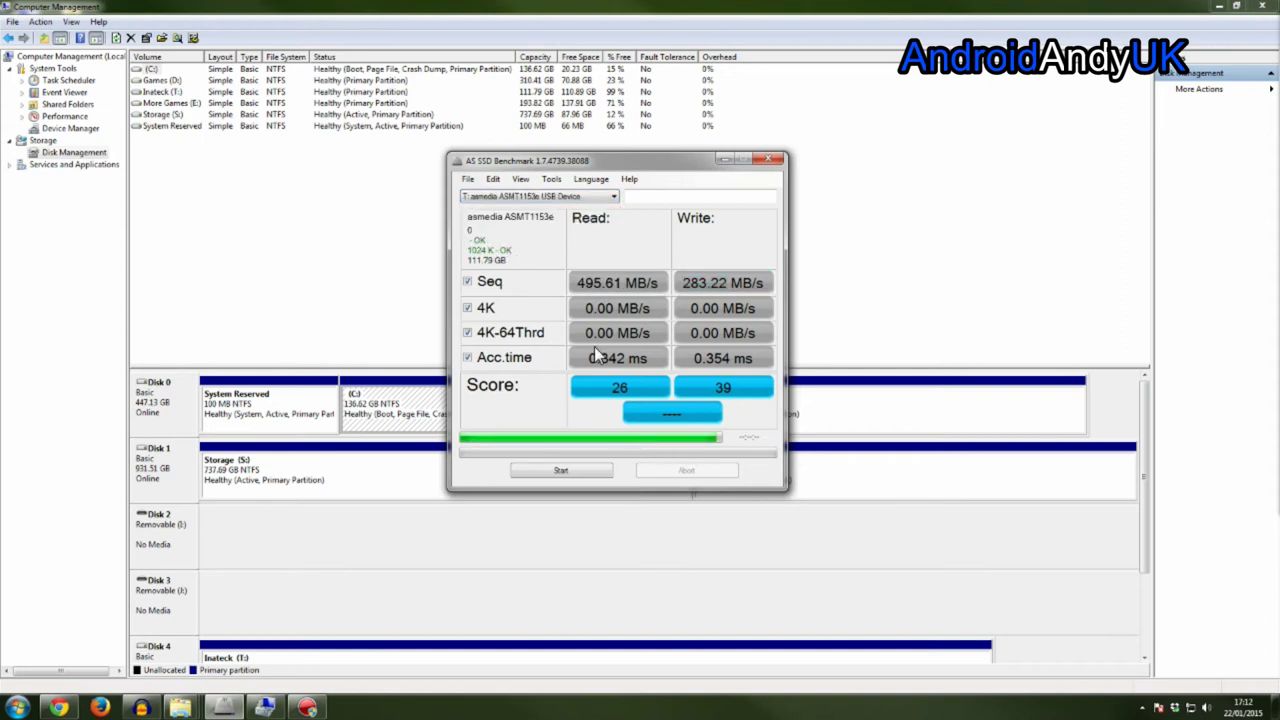
{"action": "left_click", "coordinate": [583, 472]}
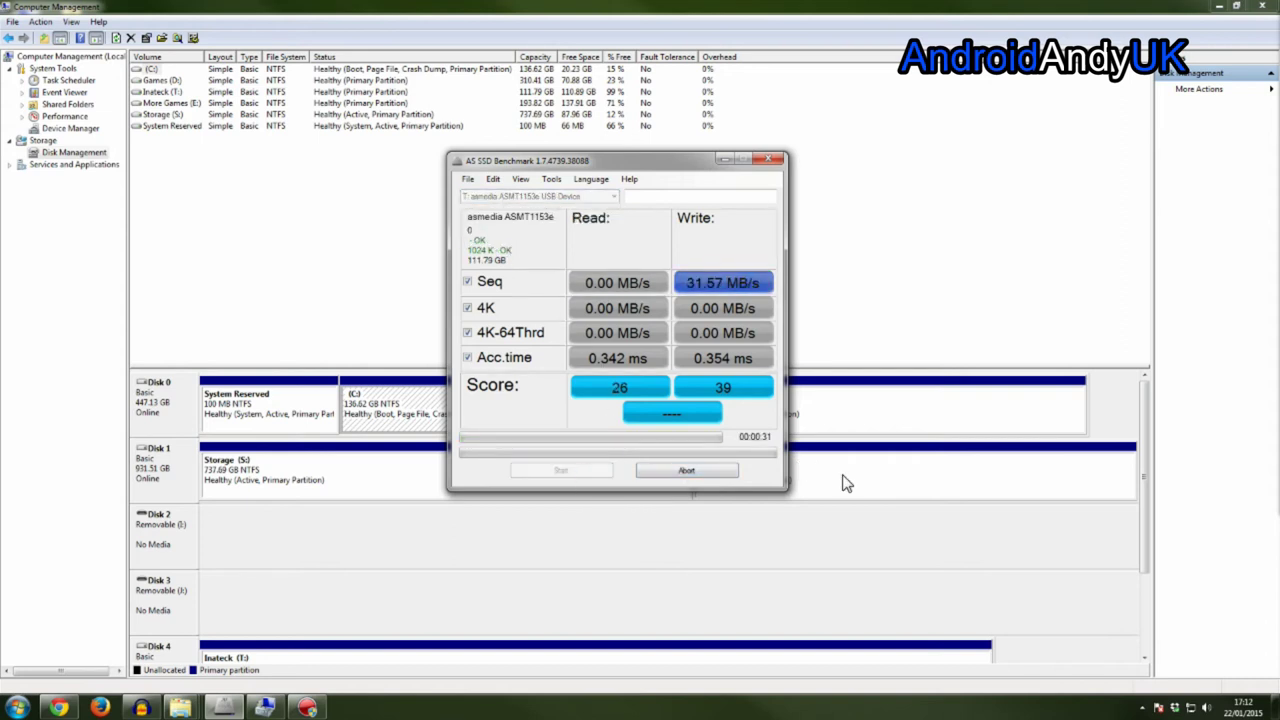